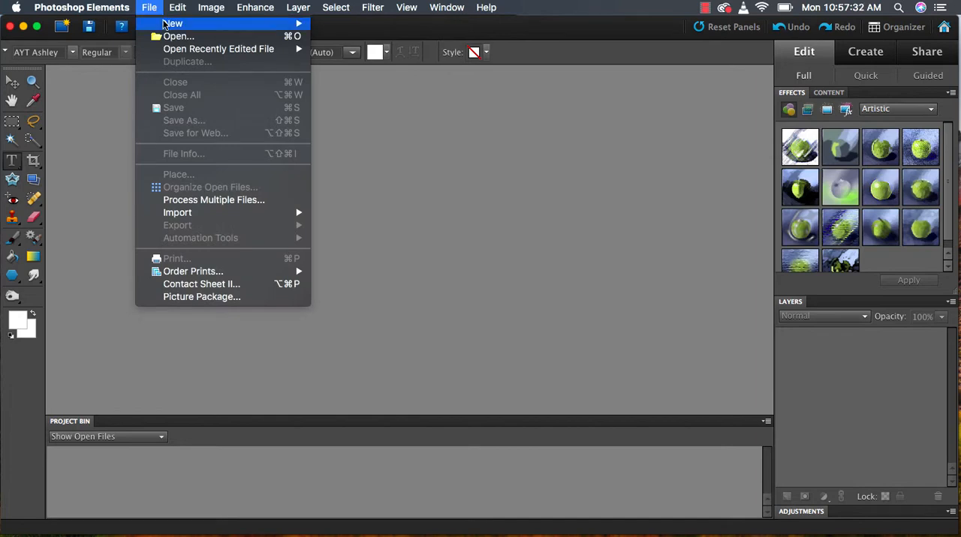
Open mushroom.jpg from the Downloads folder and convert its locked Background into a regular layer
left_click(170, 38)
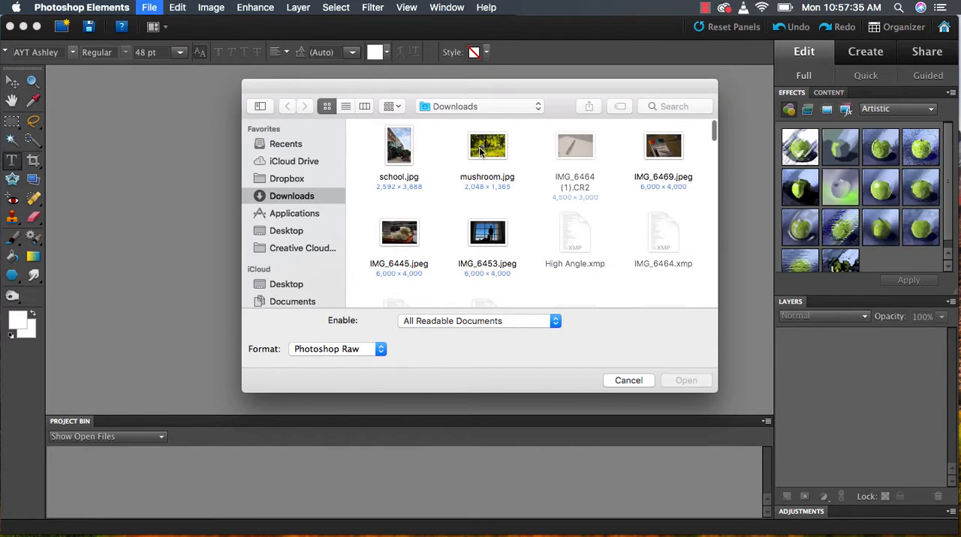
left_click(479, 147)
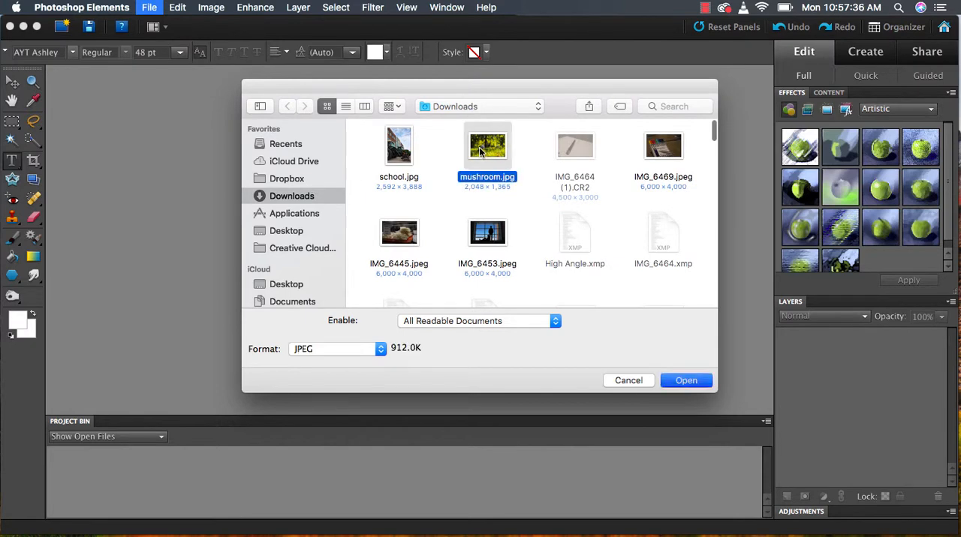
double_click(479, 147)
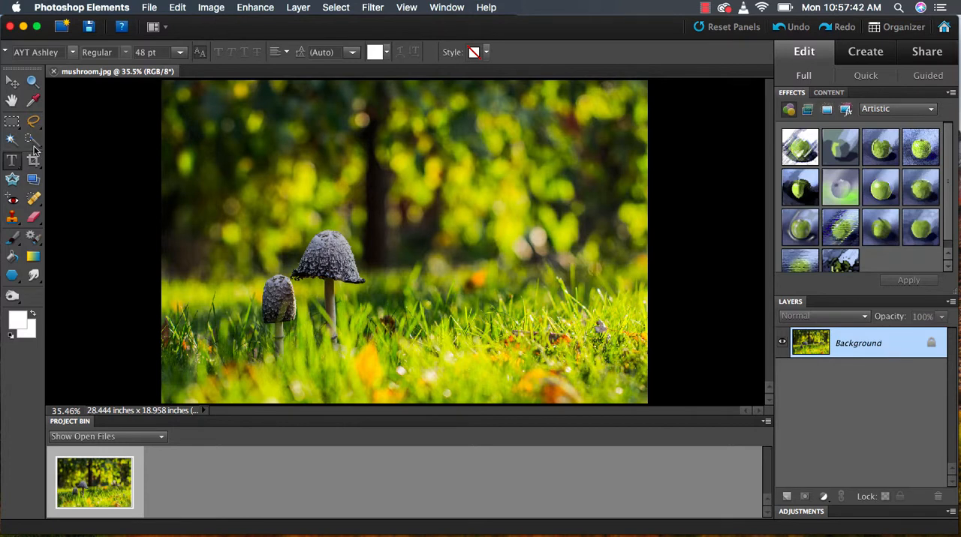
double_click(851, 350)
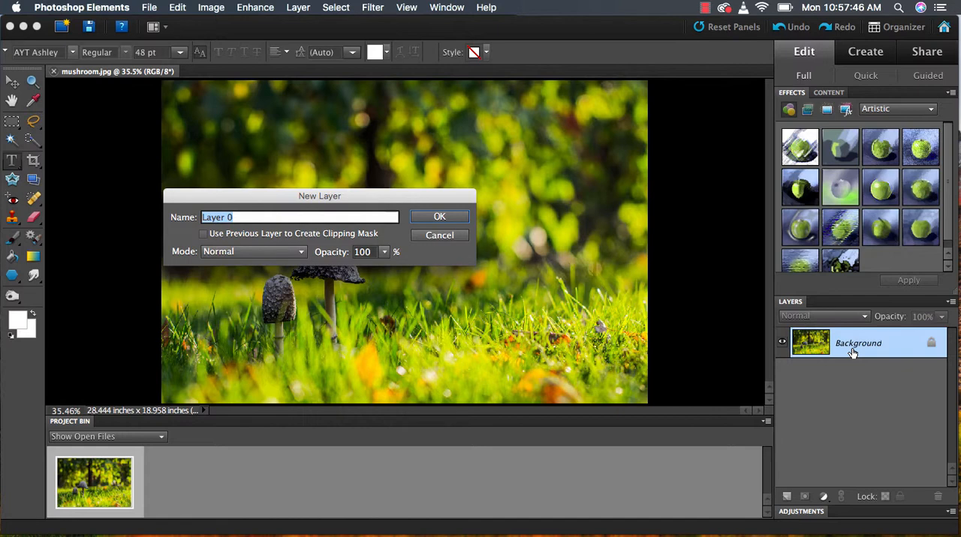
key("Return")
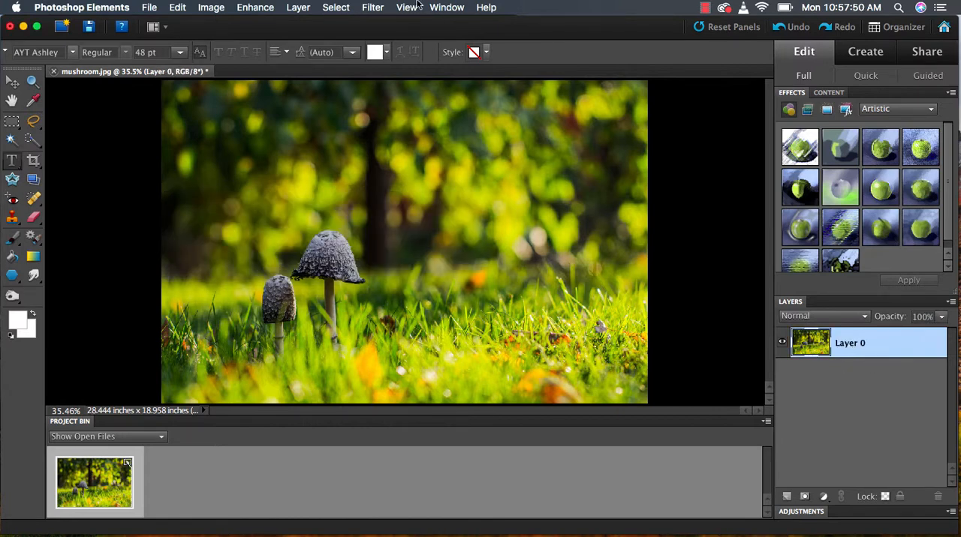
Save the image to the iCloud Desktop as mushroom2.psd in Photoshop format
left_click(149, 7)
left_click(181, 121)
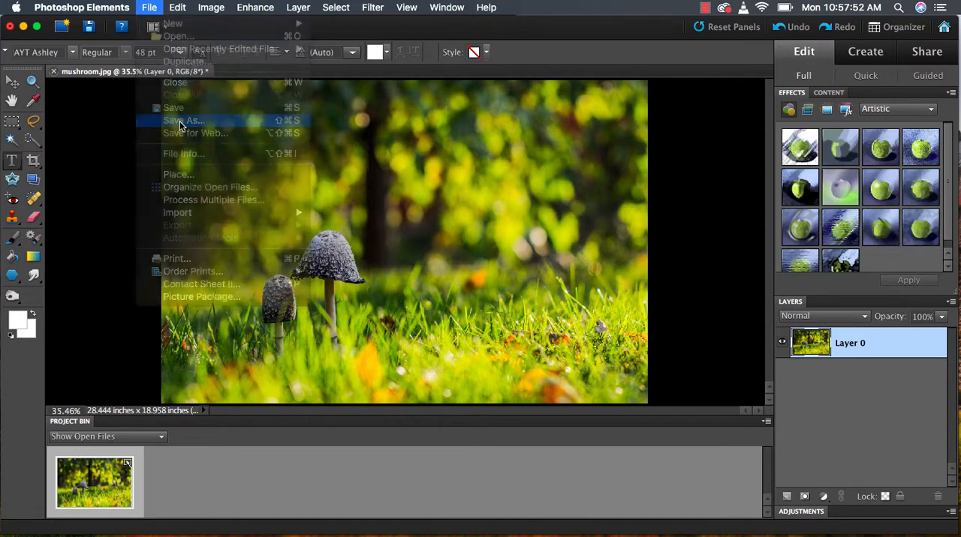
left_click(624, 181)
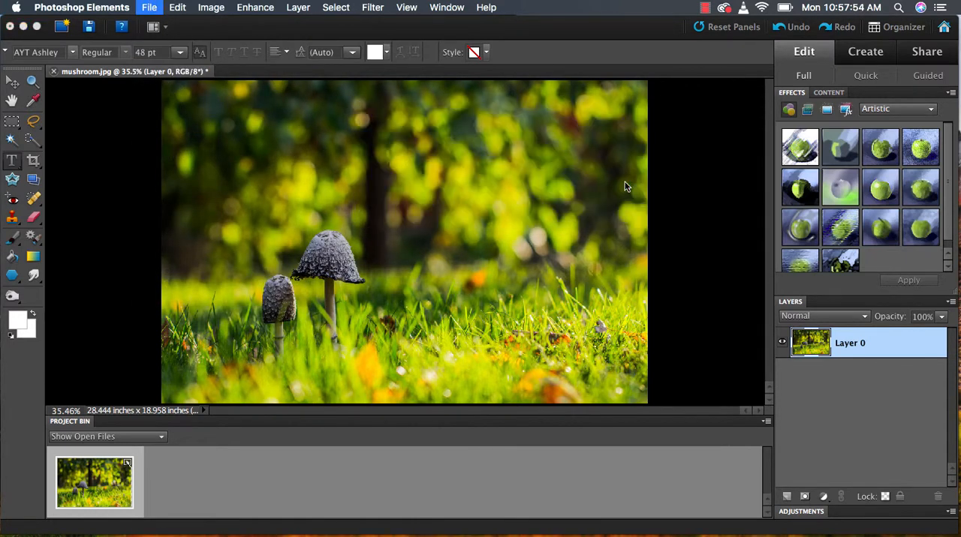
left_click(458, 165)
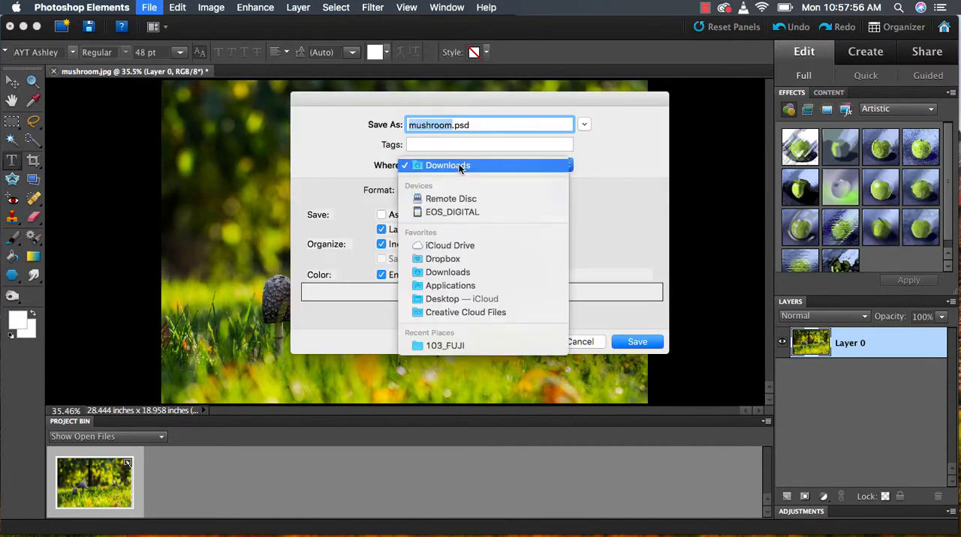
left_click(446, 301)
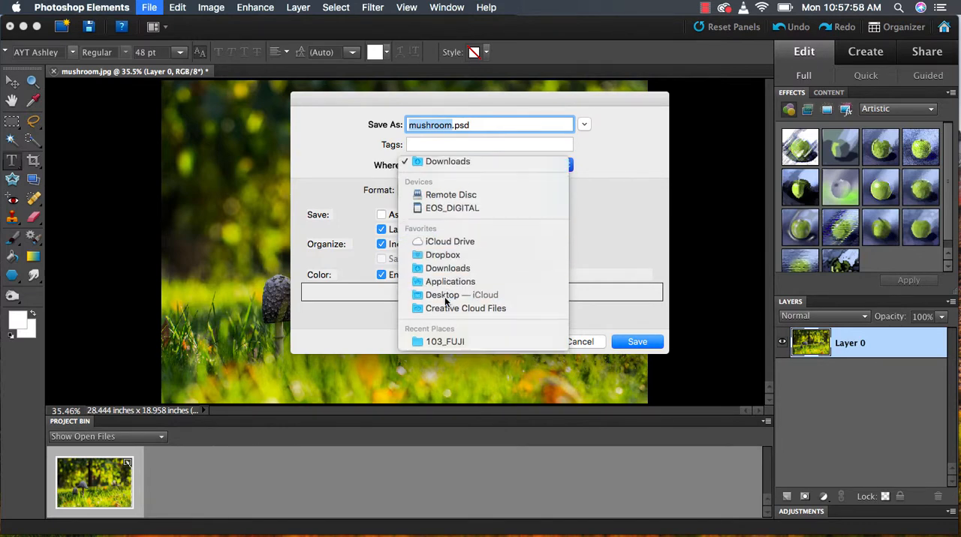
key("Right")
type("2")
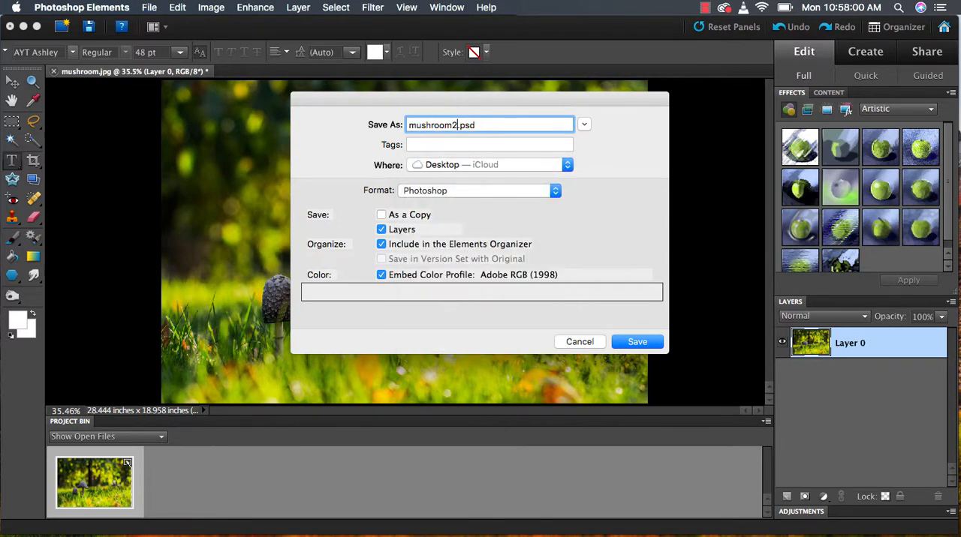
key("Return")
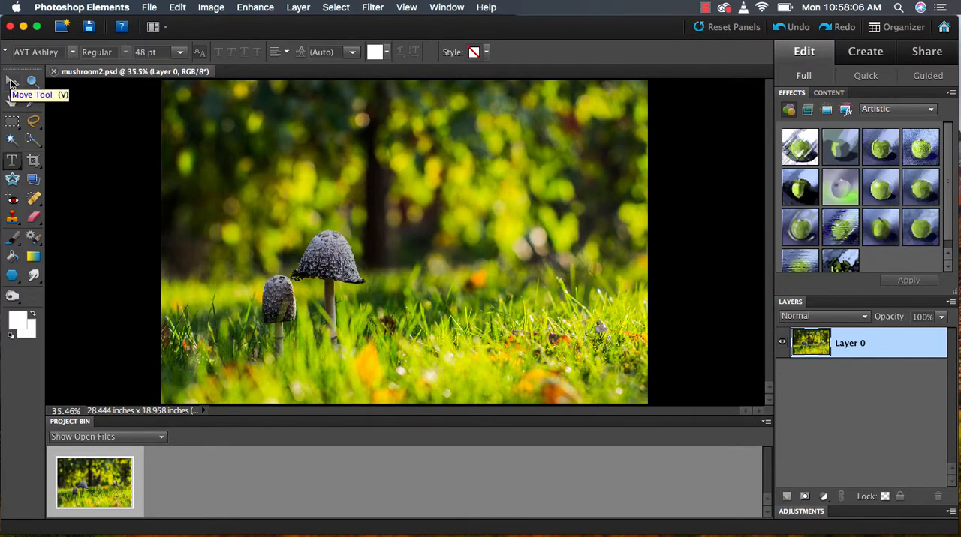
Zoom in on the two mushrooms and trace the taller one's cap and stem with the Lasso tool
left_click(33, 123)
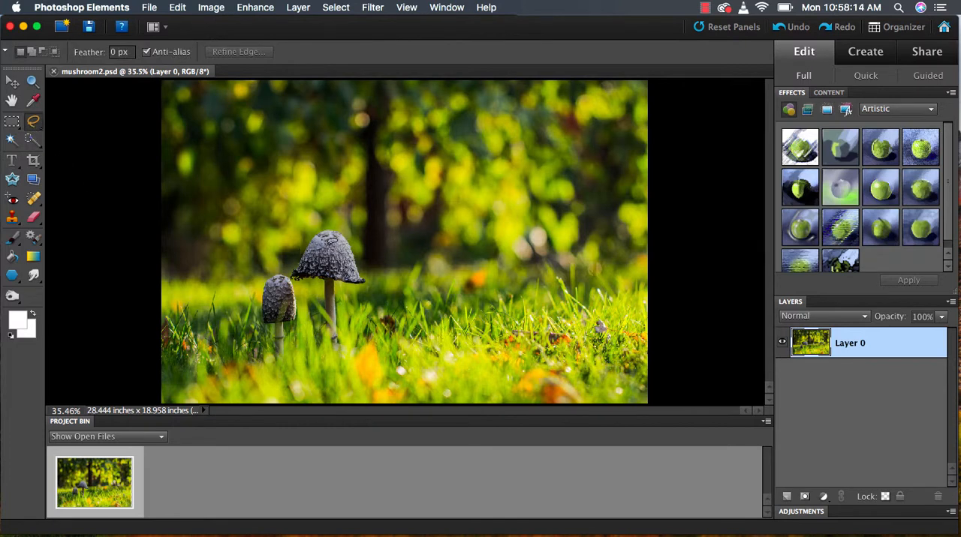
left_click(33, 81)
left_click_drag(262, 210, 410, 372)
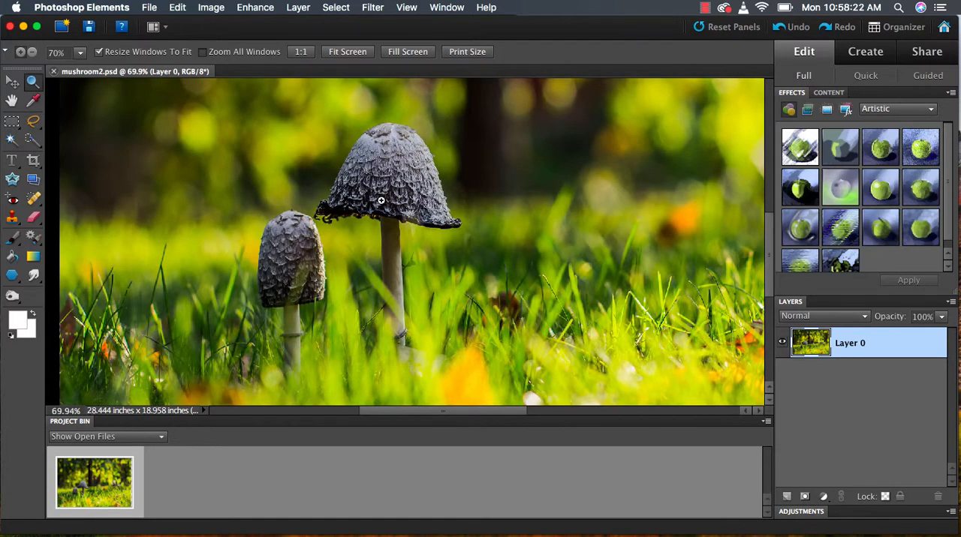
left_click(33, 125)
left_click_drag(373, 125, 324, 198)
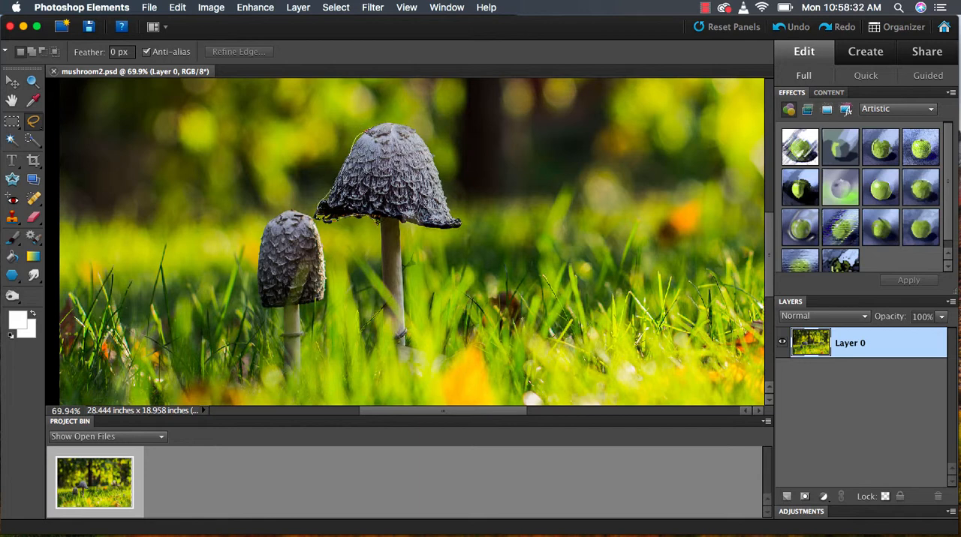
mouse_move(385, 239)
left_mouse_down()
mouse_move(389, 277)
mouse_move(407, 304)
mouse_move(402, 220)
mouse_move(454, 224)
mouse_move(466, 215)
mouse_move(422, 129)
mouse_move(404, 116)
mouse_move(368, 124)
left_mouse_up()
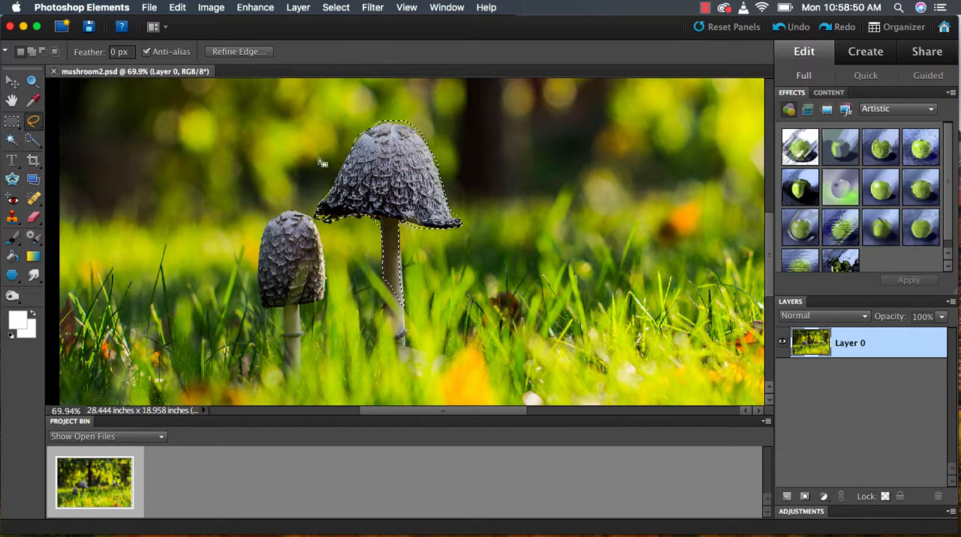
Copy the lassoed mushroom and paste it onto a new layer
left_click(180, 7)
left_click(197, 81)
left_click(186, 7)
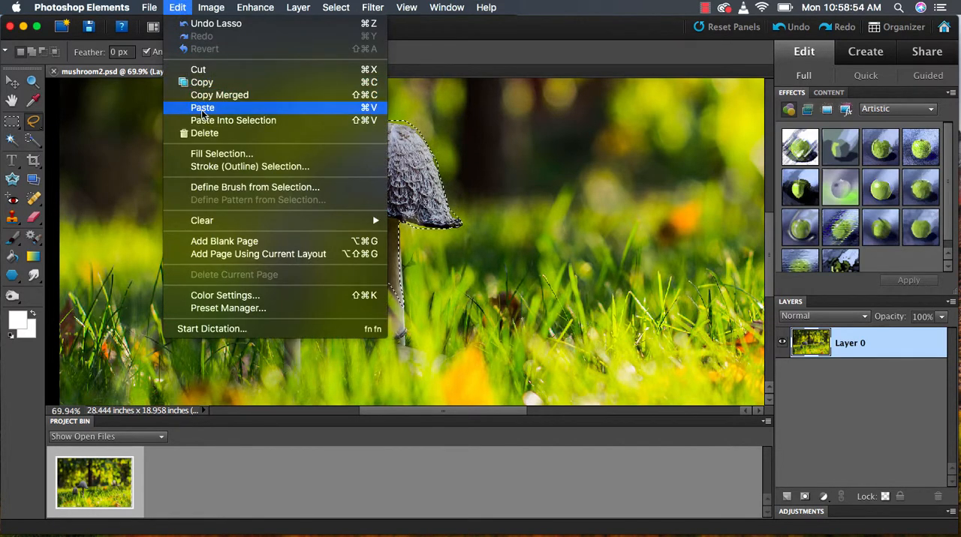
left_click(197, 107)
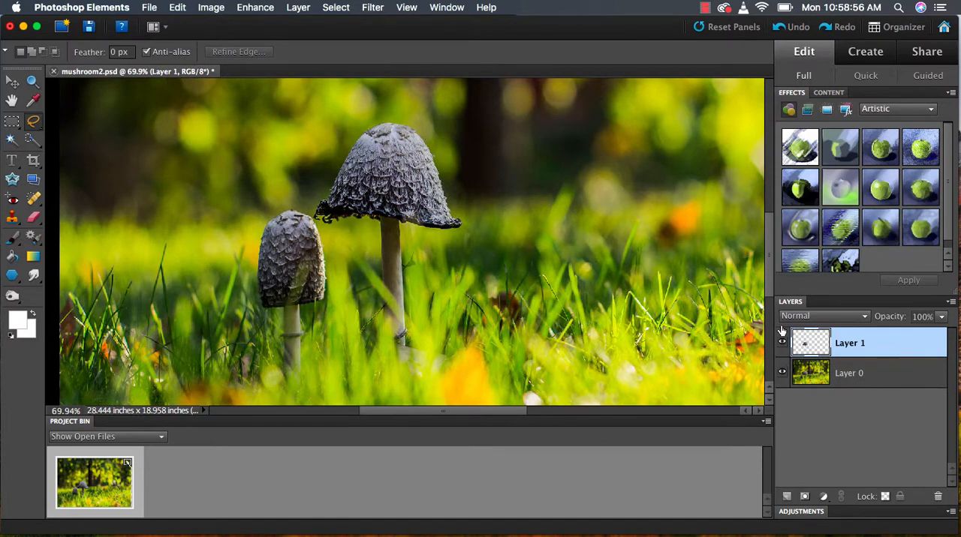
Move the pasted mushroom to the right of the original and erase leftover background around its cap with a 35 px Eraser
left_click(11, 84)
left_click_drag(374, 180, 526, 188)
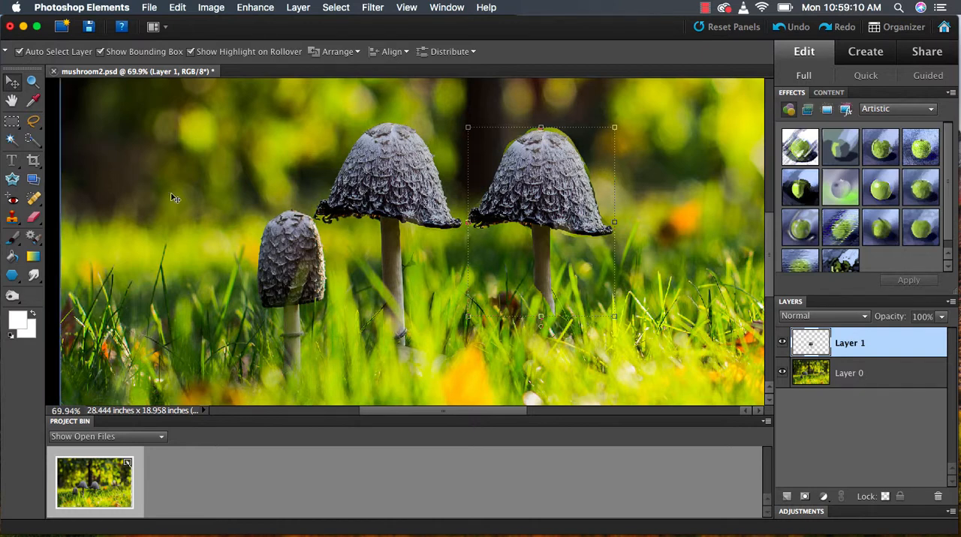
left_click(33, 217)
mouse_move(563, 126)
left_mouse_down()
mouse_move(537, 119)
mouse_move(494, 151)
left_mouse_up()
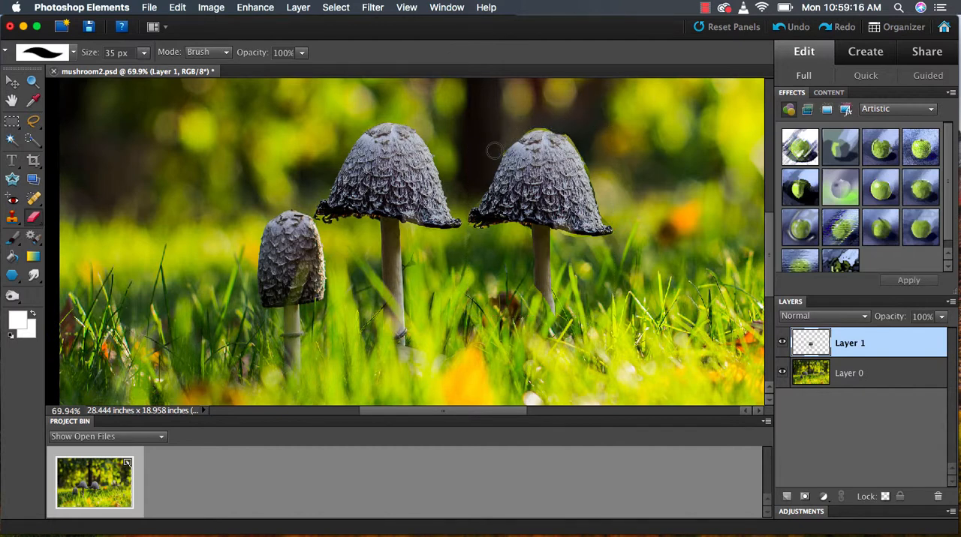
Select the cap of the original tall mushroom on Layer 0 with the Quick Selection tool
left_click(854, 370)
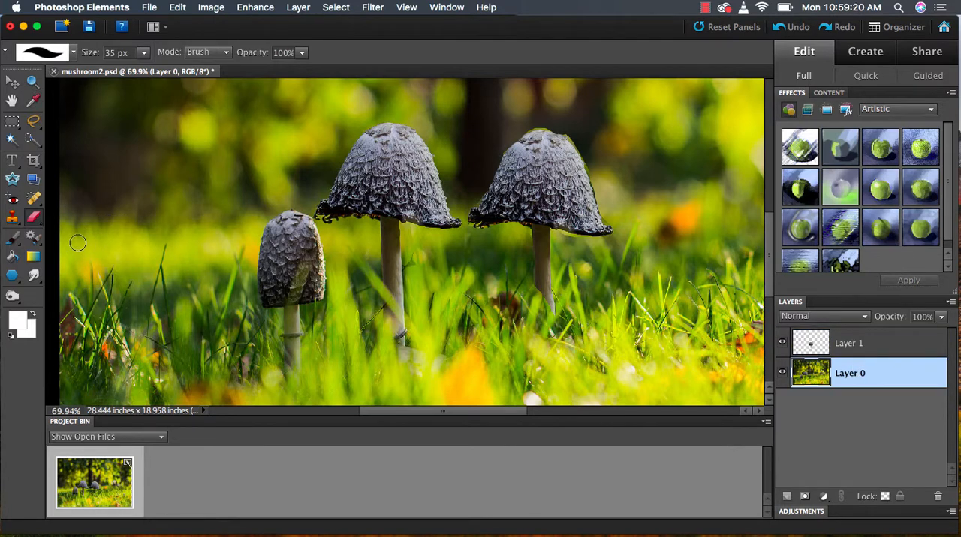
left_click(32, 140)
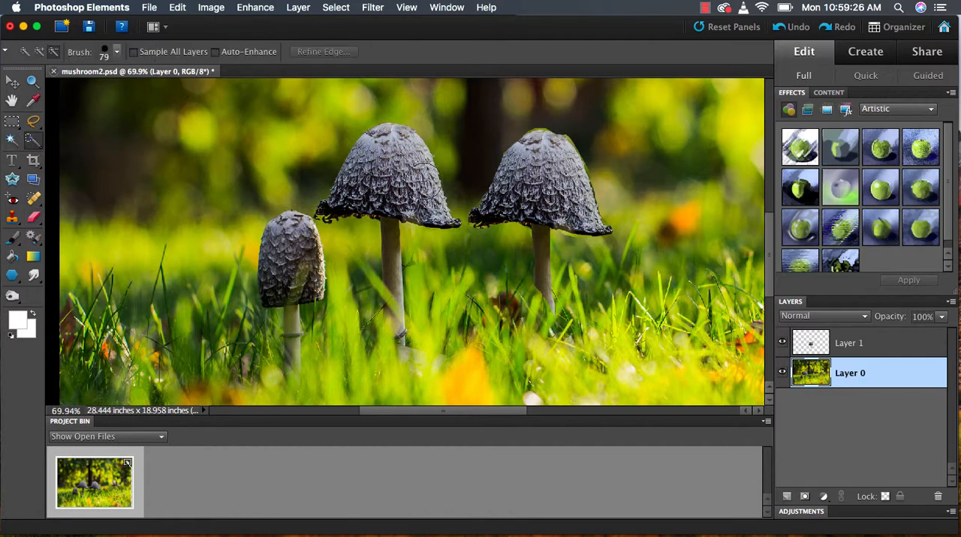
left_click_drag(397, 180, 397, 158)
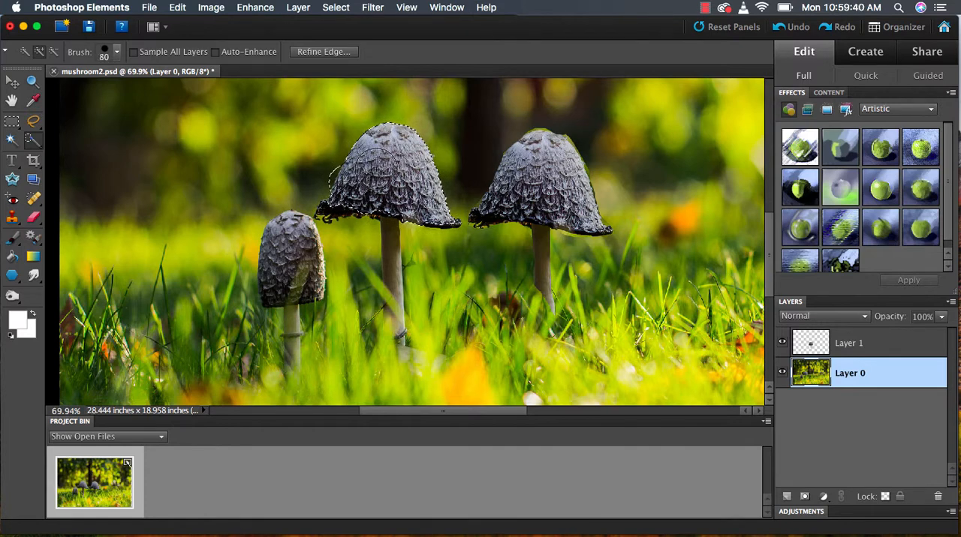
Extend the quick selection down the stem with a size 45 brush and trim excess background, reducing the brush to 30
key("bracketleft")
key("bracketleft")
key("bracketleft")
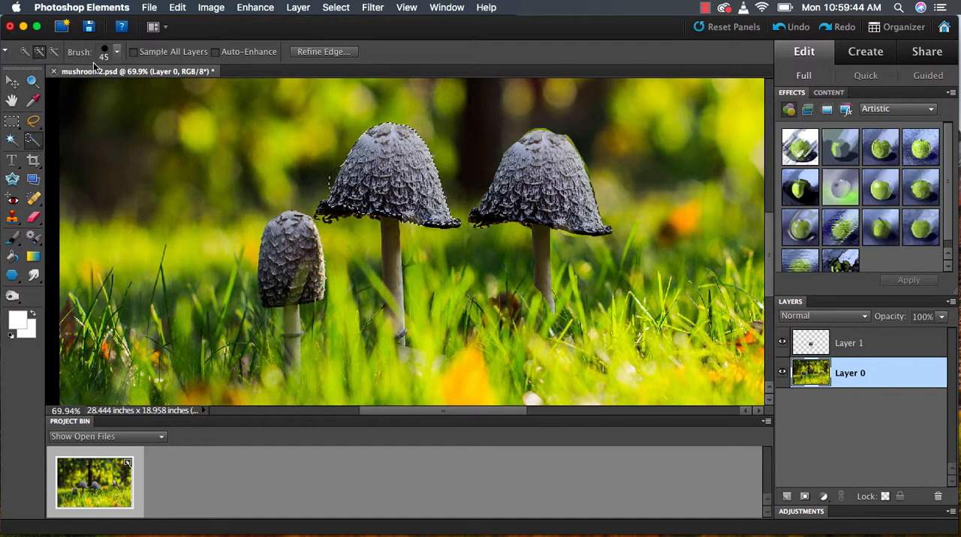
left_click(116, 51)
left_click(108, 51)
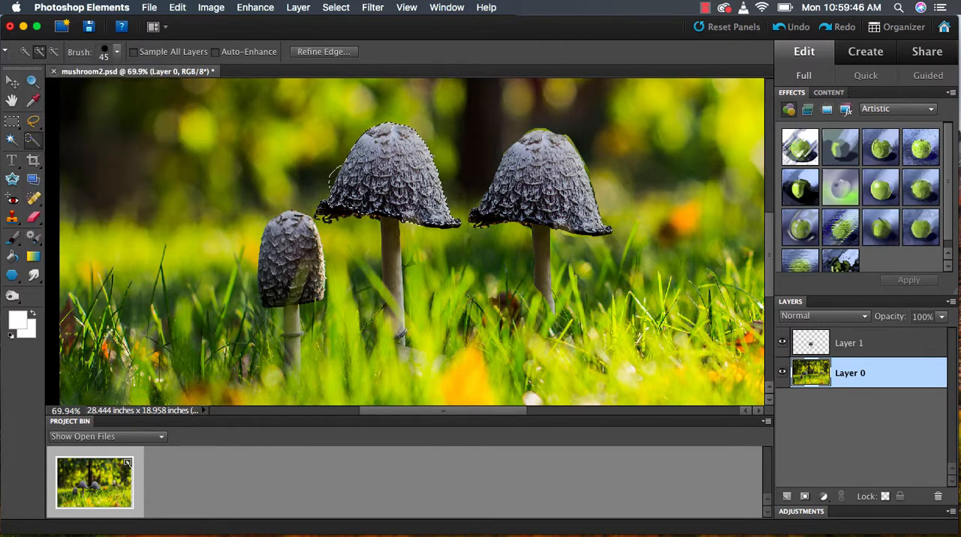
left_click_drag(406, 229, 390, 266)
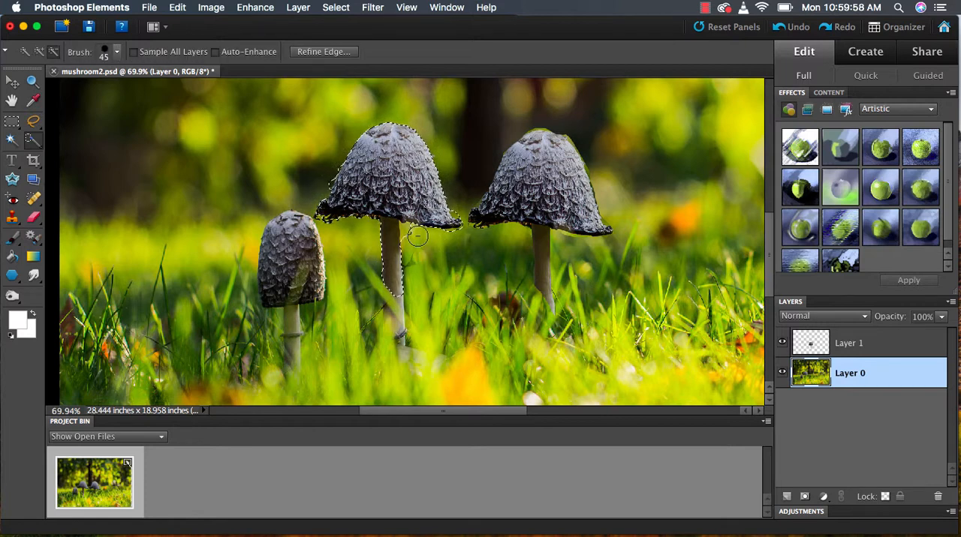
key("bracketleft")
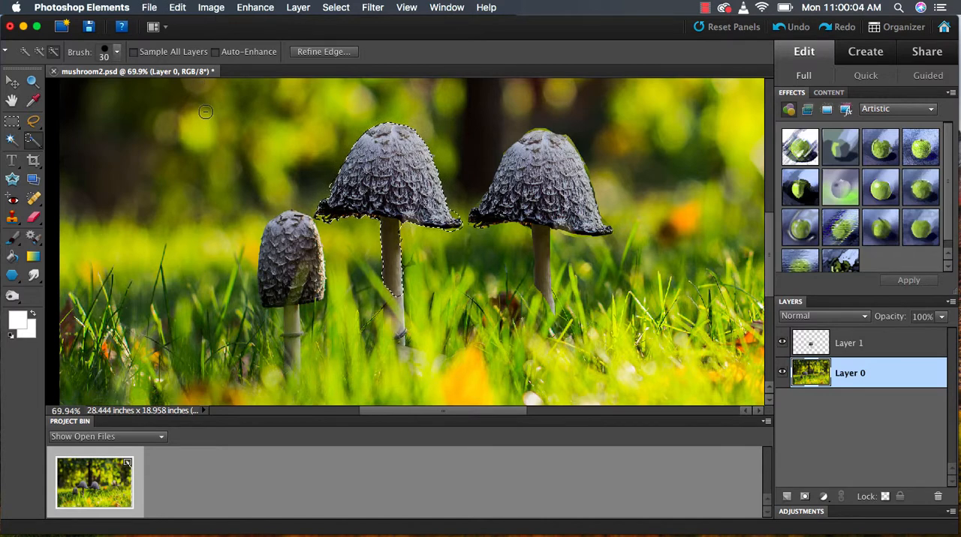
Copy and paste the quick-selected mushroom, placing the new copy to the right of the first duplicate
left_click(177, 8)
left_click(202, 82)
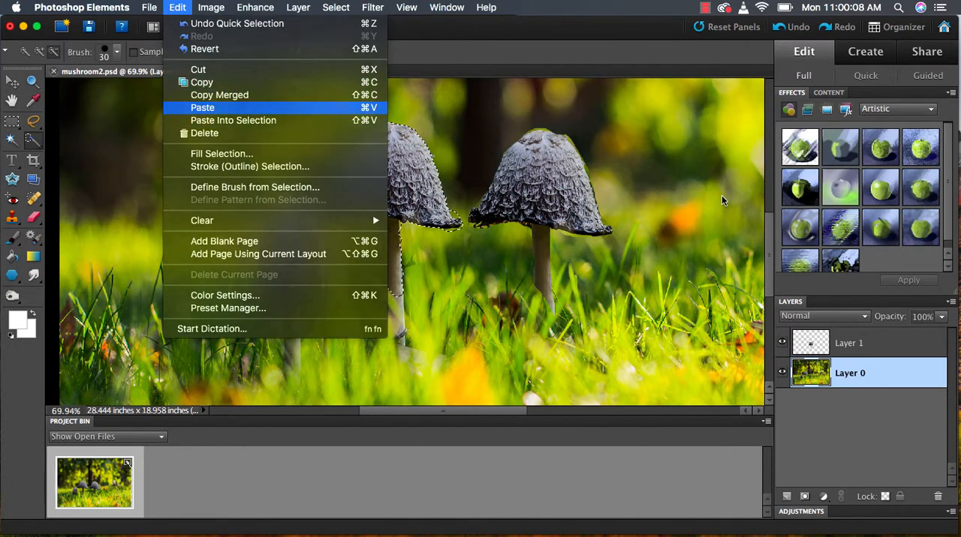
key("super+v")
left_click_drag(462, 285, 758, 293)
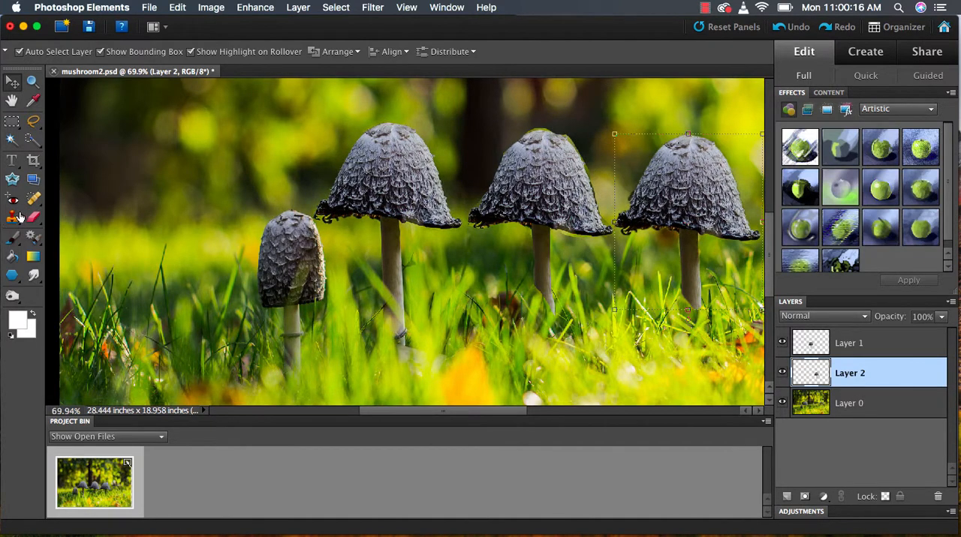
Make Layer 0 active, choose the Clone Stamp tool and open its brush presets
key("alt+bracketleft")
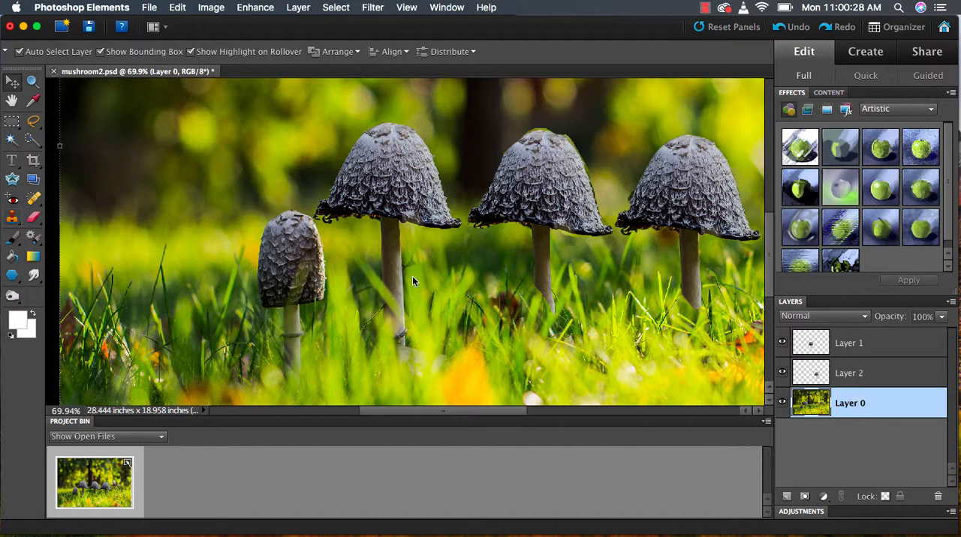
left_click(12, 217)
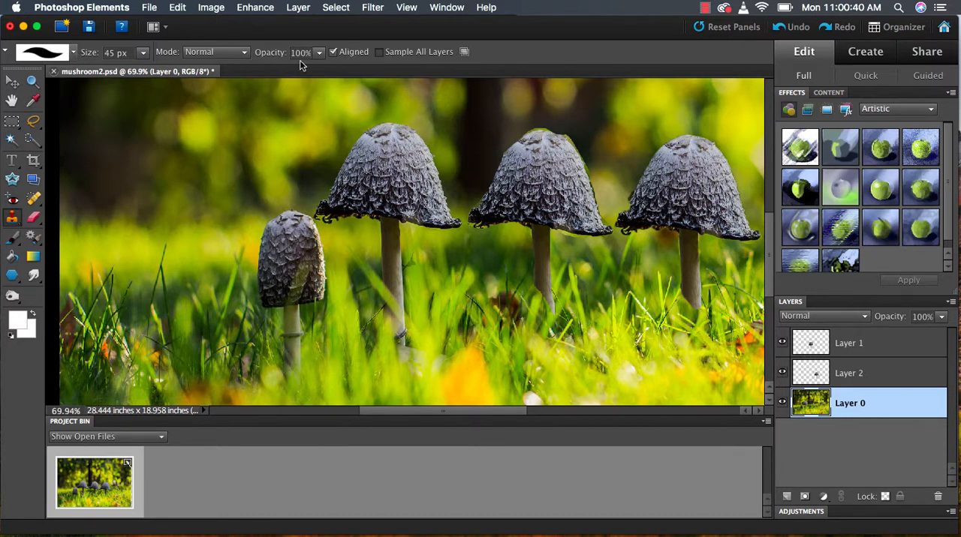
right_click(155, 233)
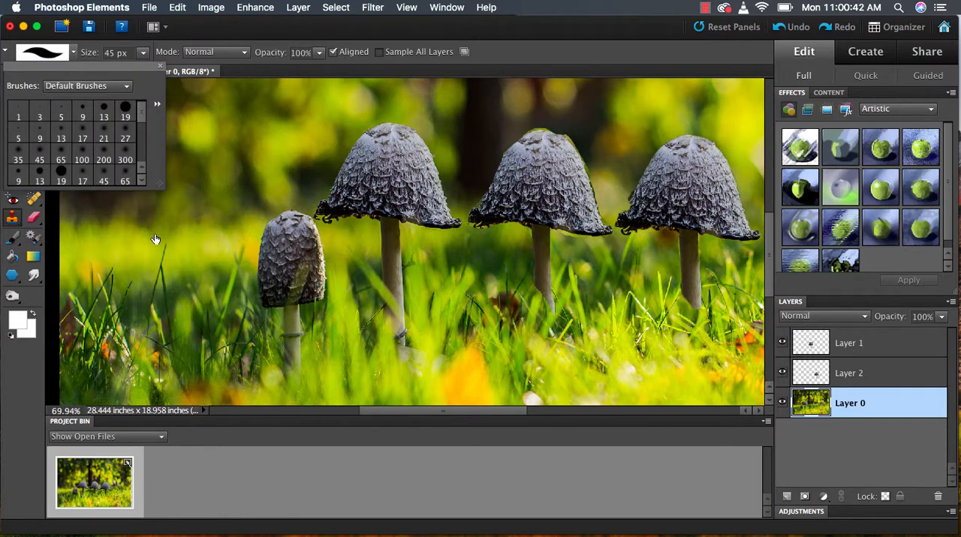